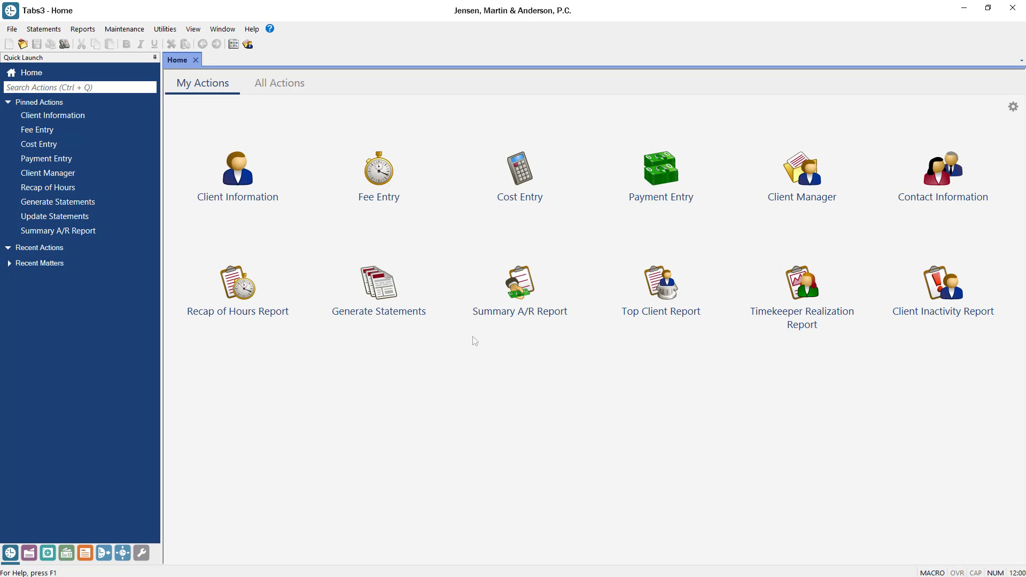
Step: Use Help > Check for Updates to learn that Version 2021 is available
click(251, 30)
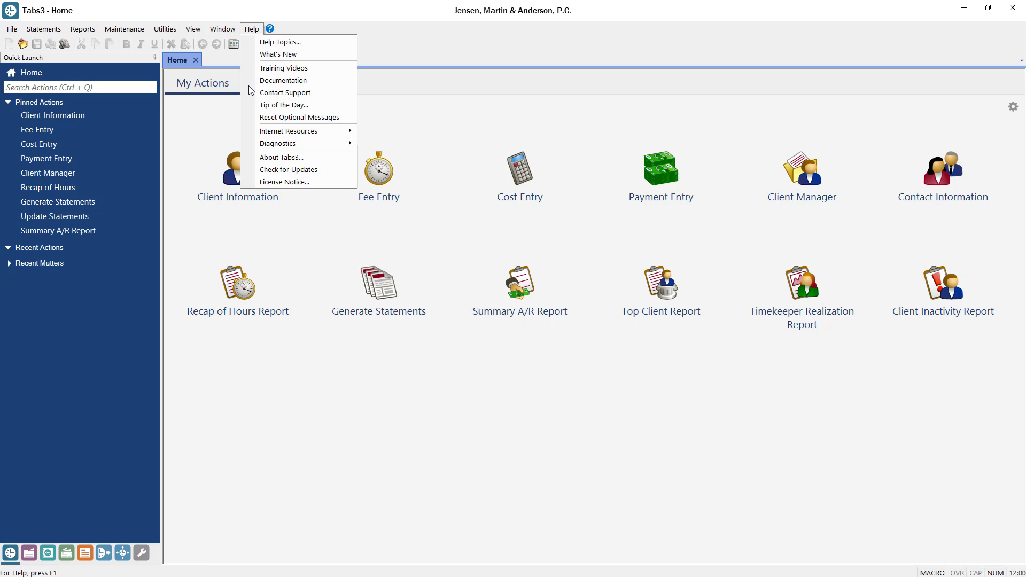
click(251, 169)
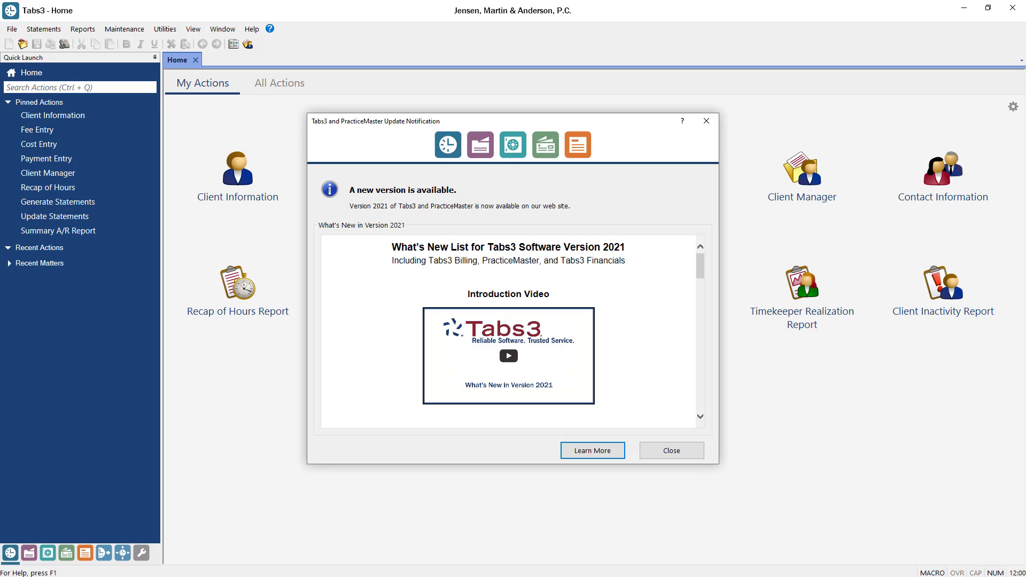
click(588, 448)
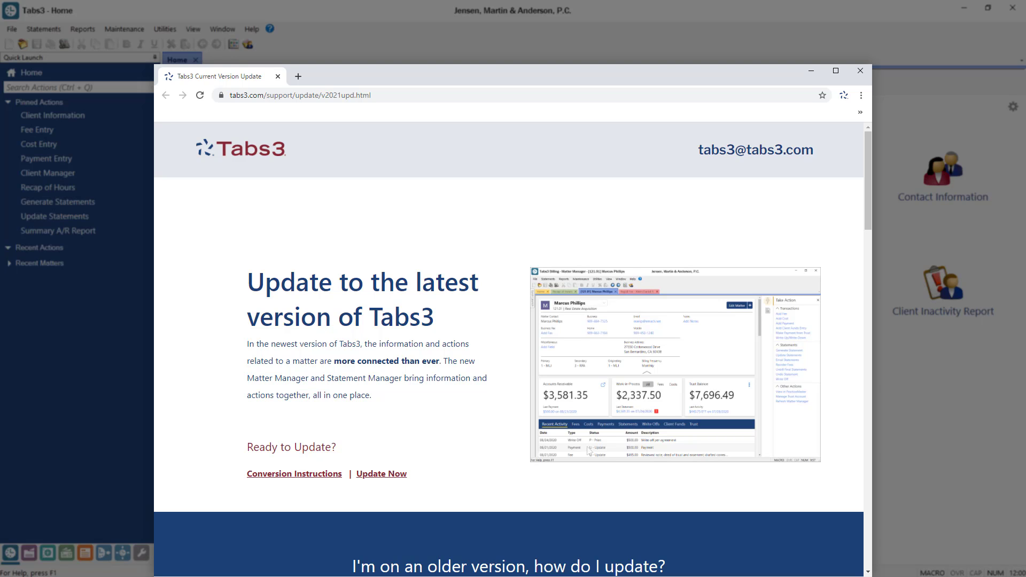
click(293, 474)
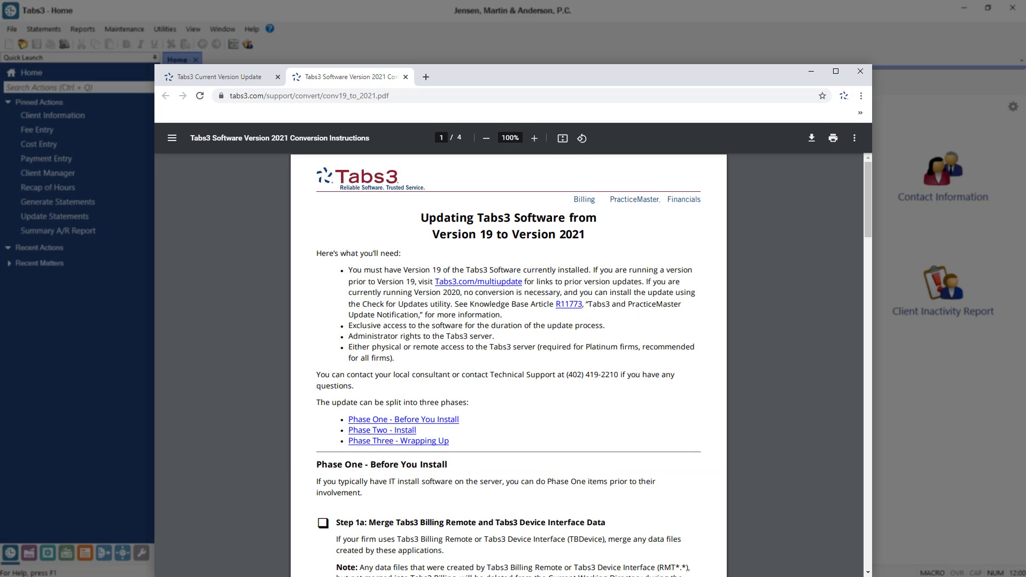
key(super+Down)
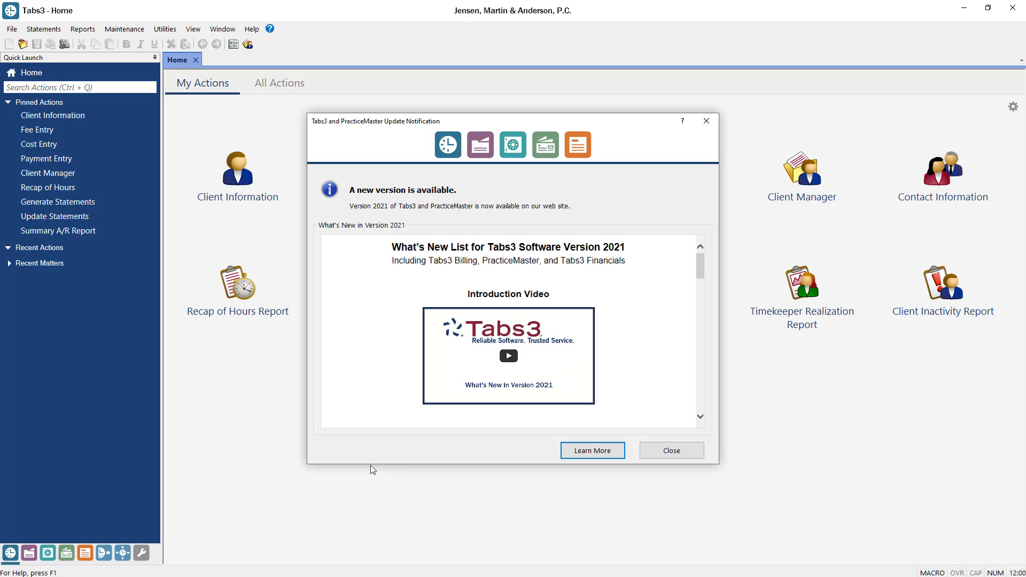
Step: Close the update notice and run a Full Scan Data File Integrity Check, which finds no issues
click(652, 451)
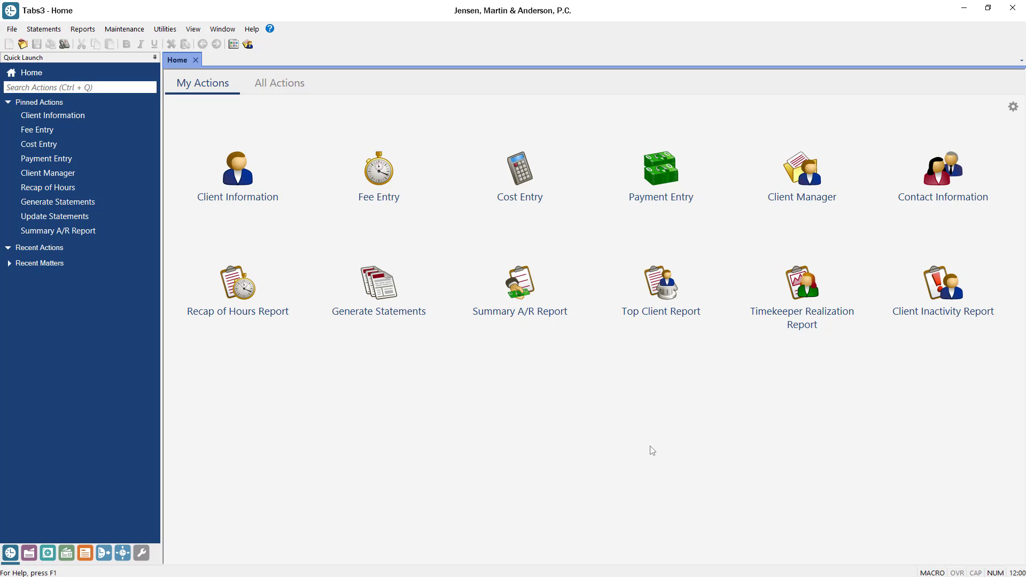
click(166, 30)
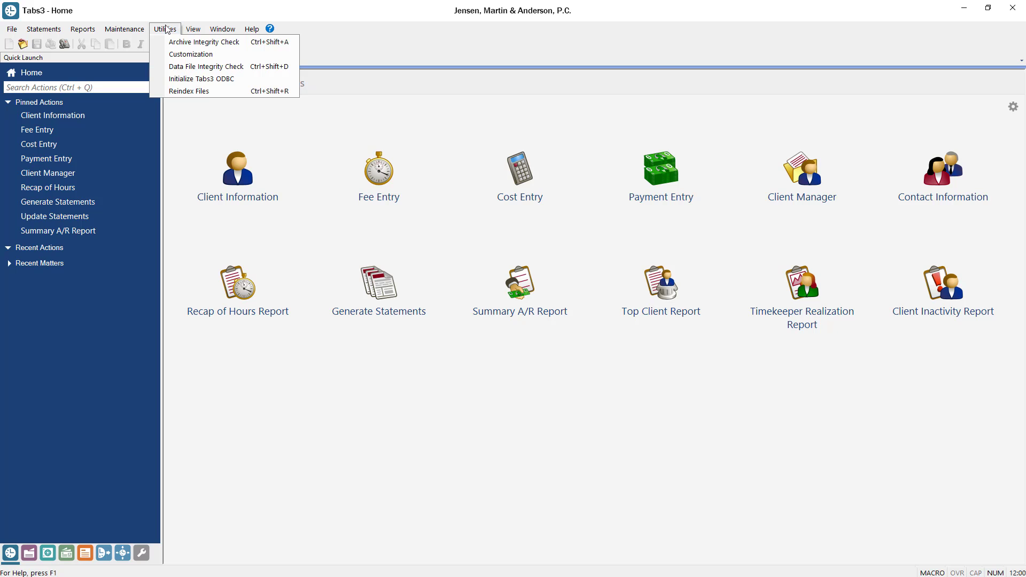
click(159, 67)
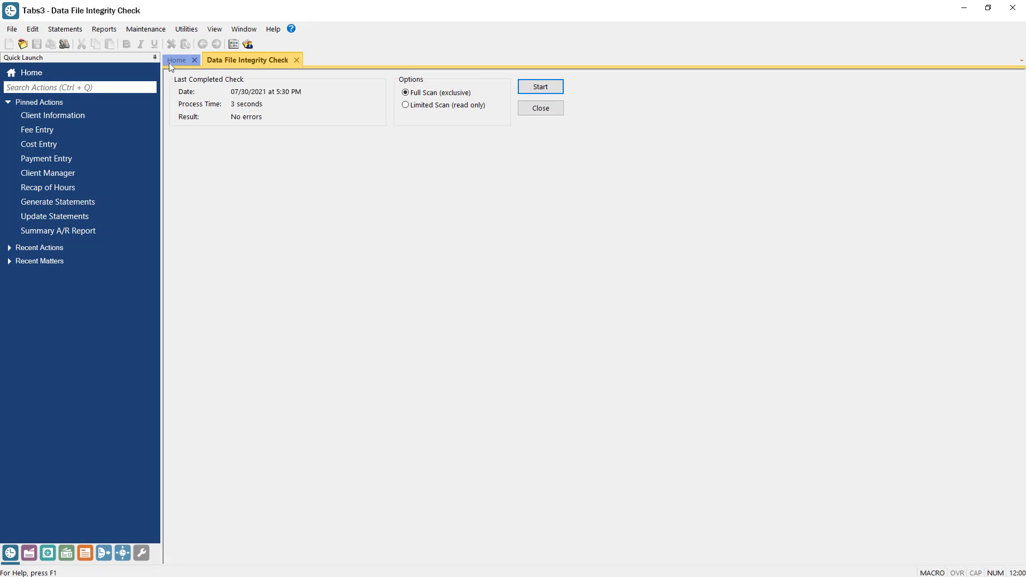
click(525, 86)
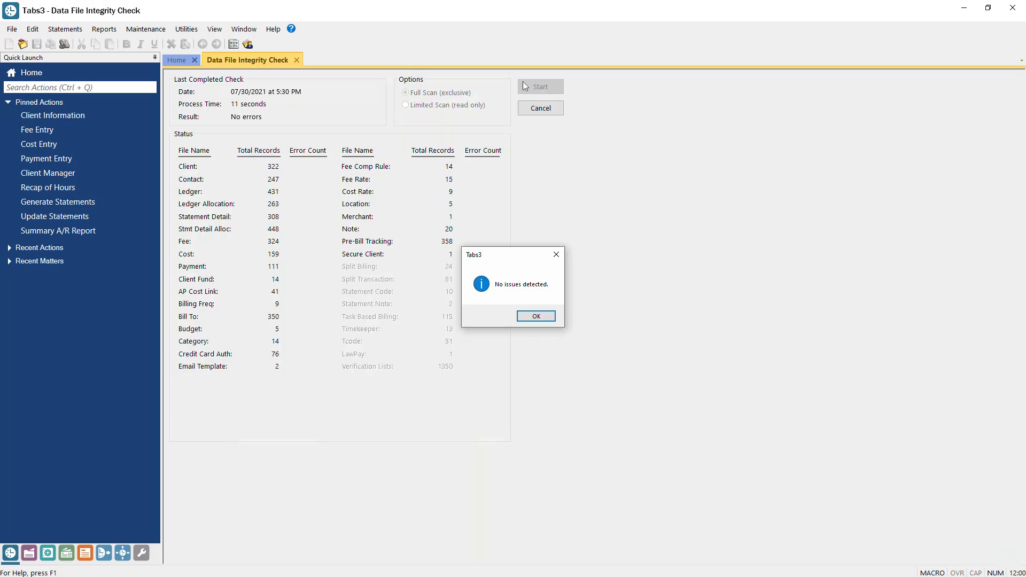
click(548, 317)
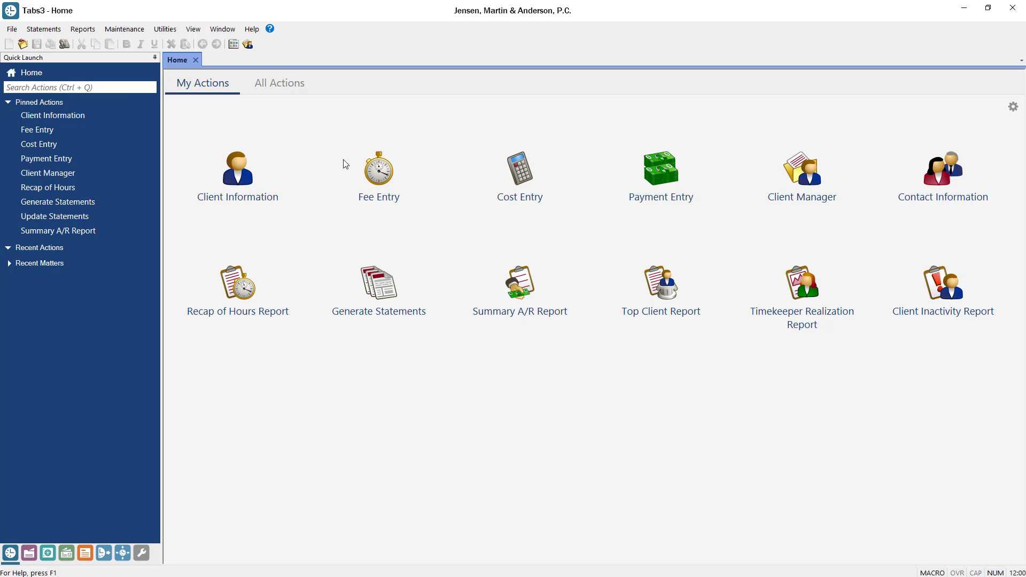
click(166, 30)
key(Down)
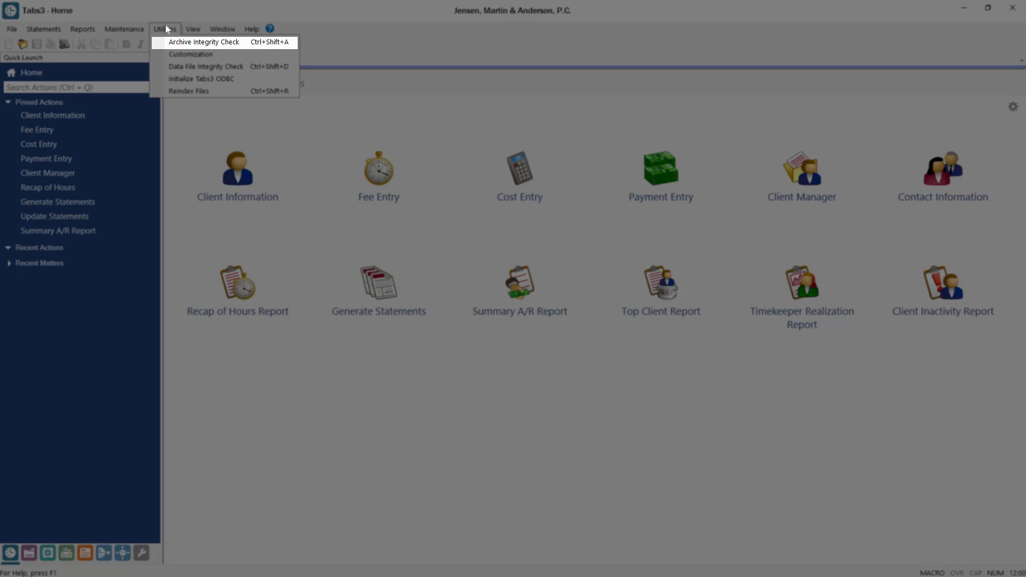
key(Escape)
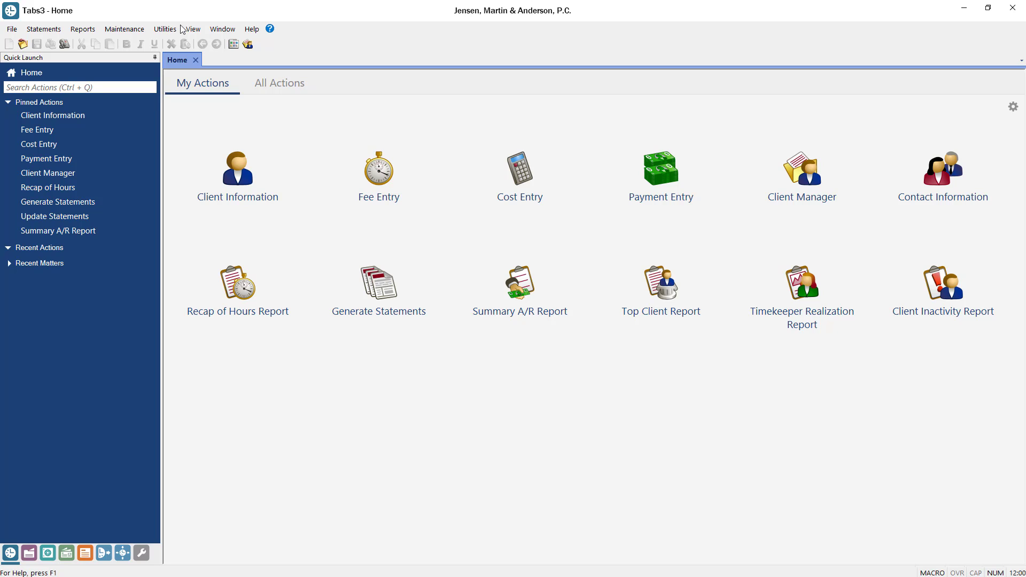
click(254, 29)
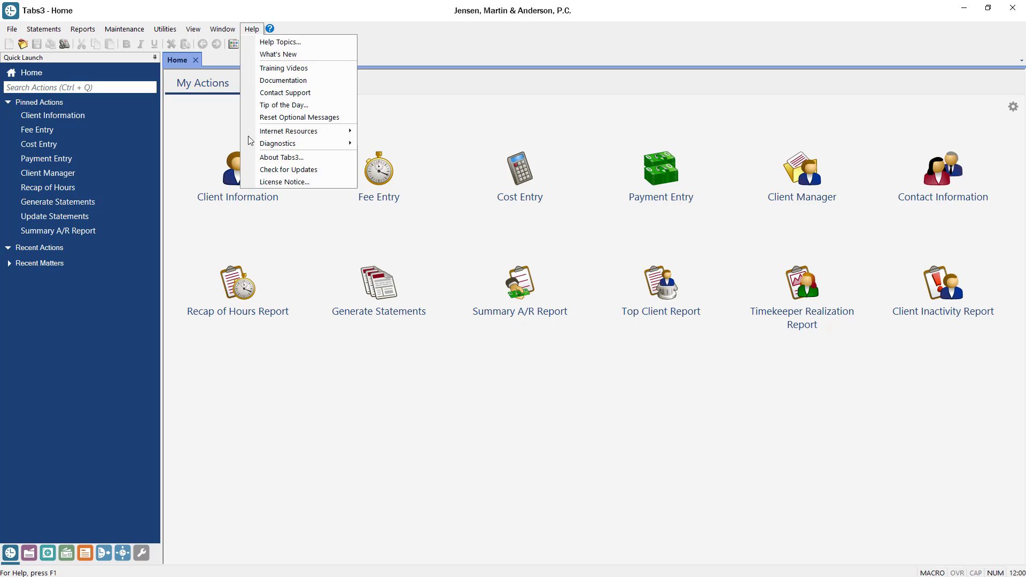
click(250, 157)
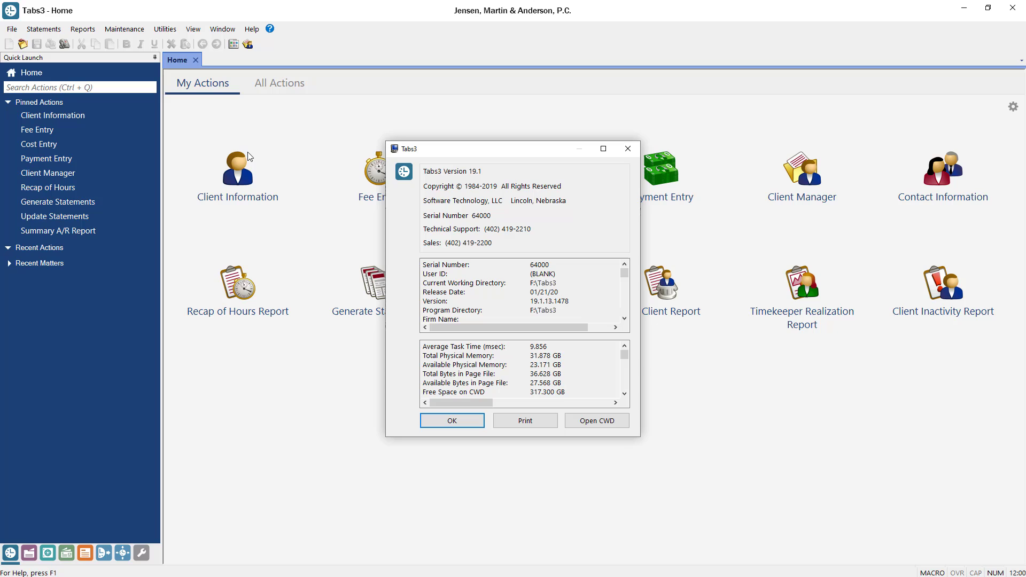
click(628, 149)
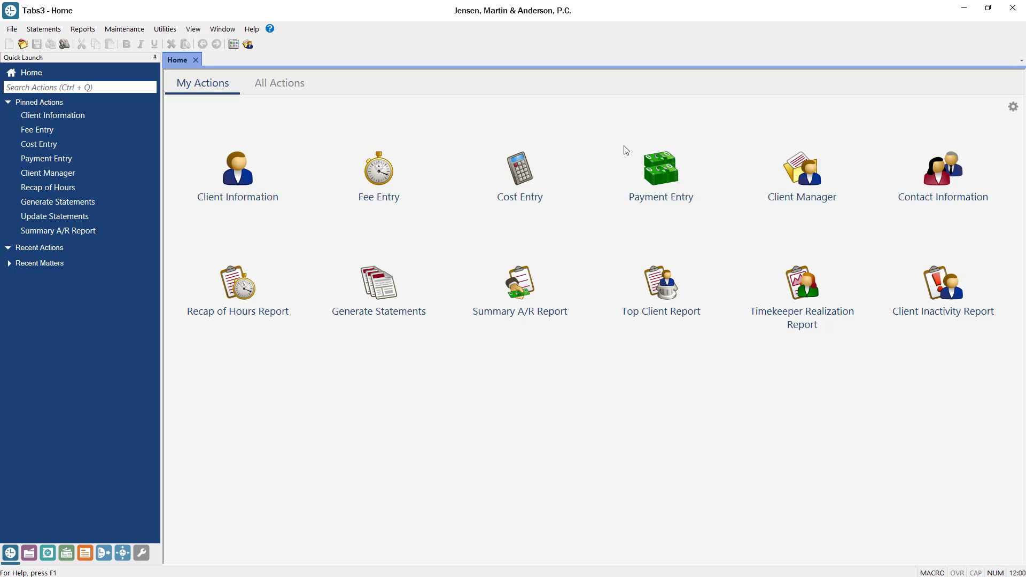
Step: Check the Active User List across all systems, then close it and exit Tabs3 Billing
click(193, 30)
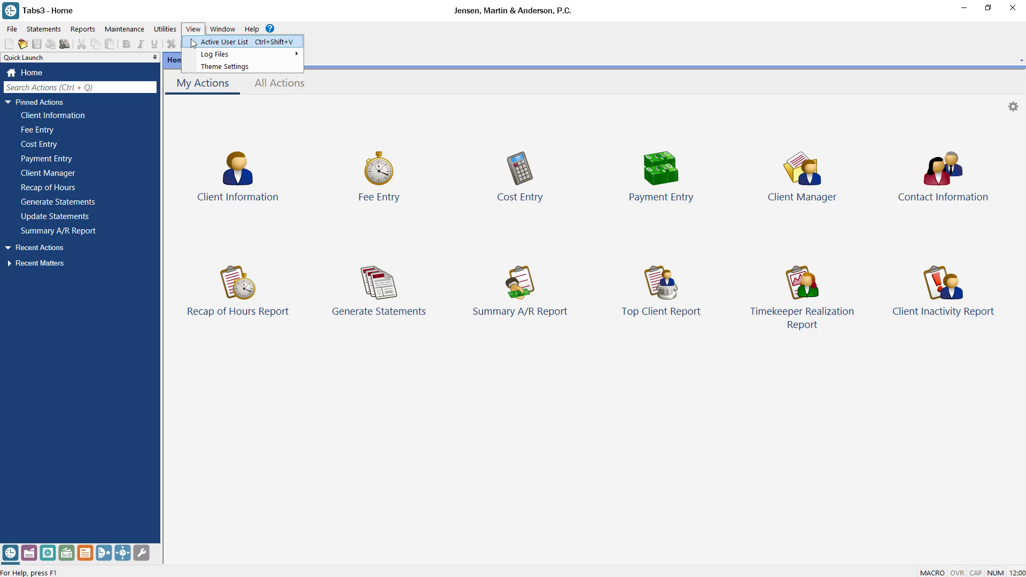
click(193, 42)
click(313, 368)
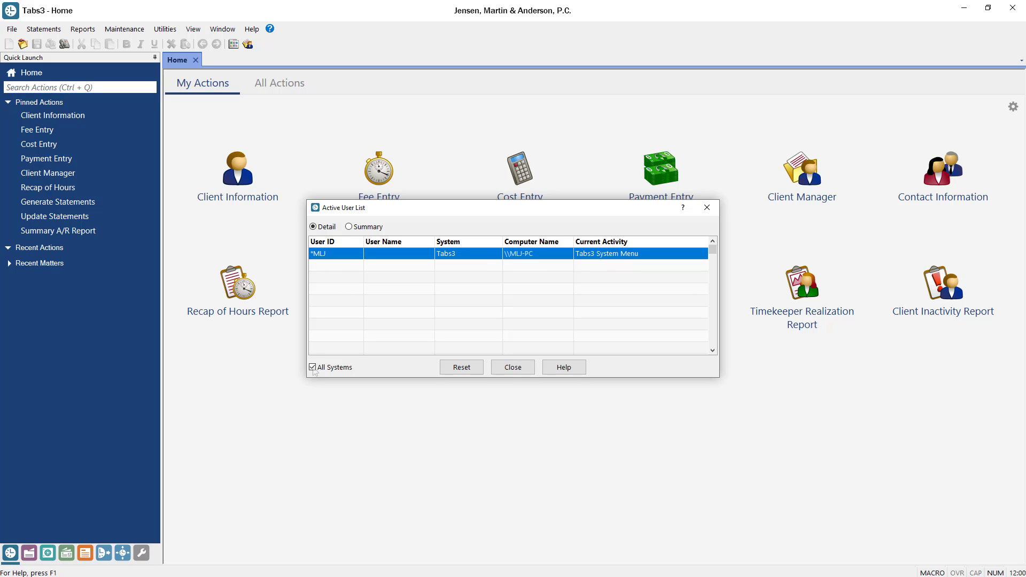
click(707, 207)
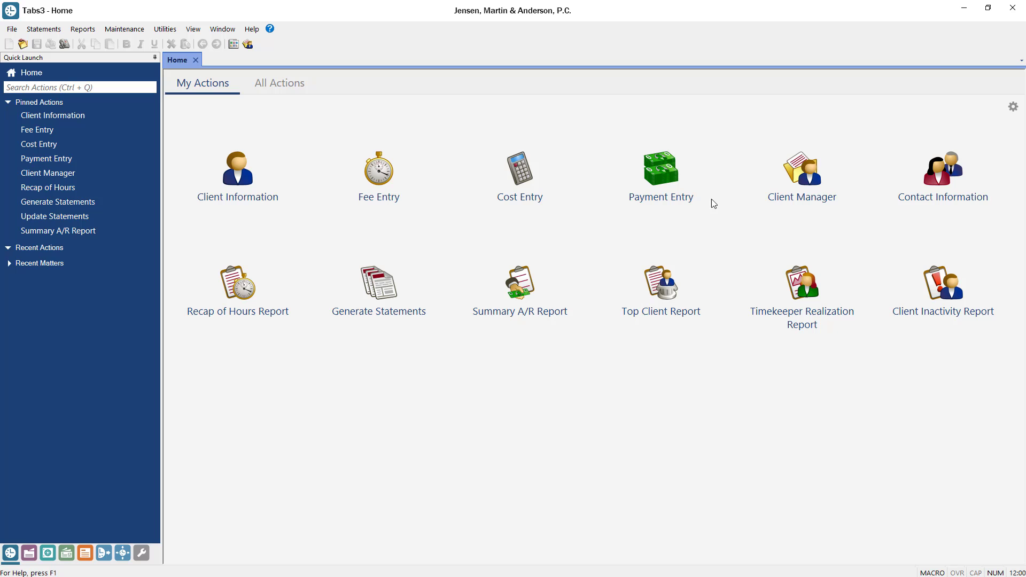
click(1013, 8)
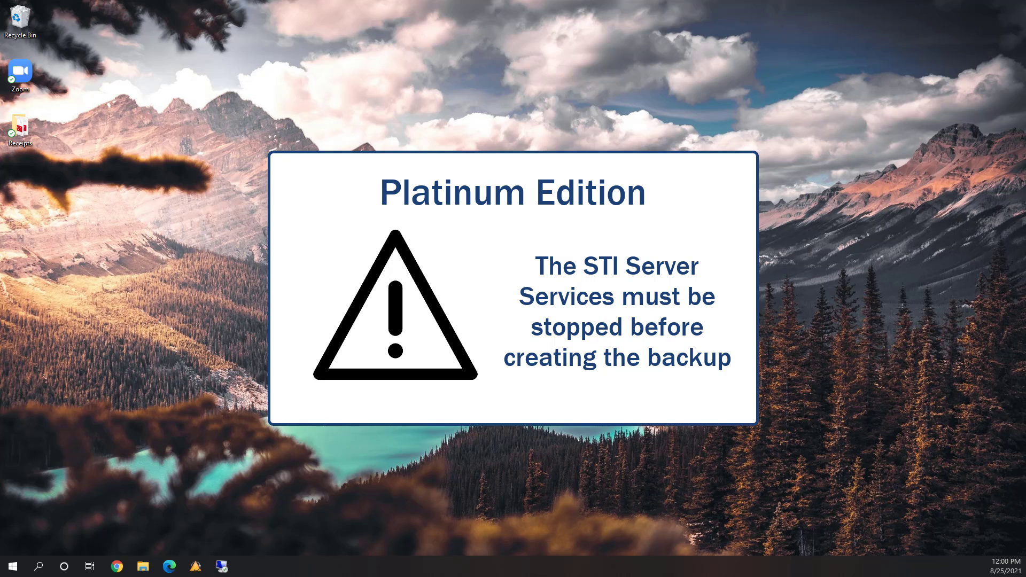
Step: Copy the Tabs3 folder on Local Disk (F:) and paste it as a Tabs3 (copy) backup
click(142, 567)
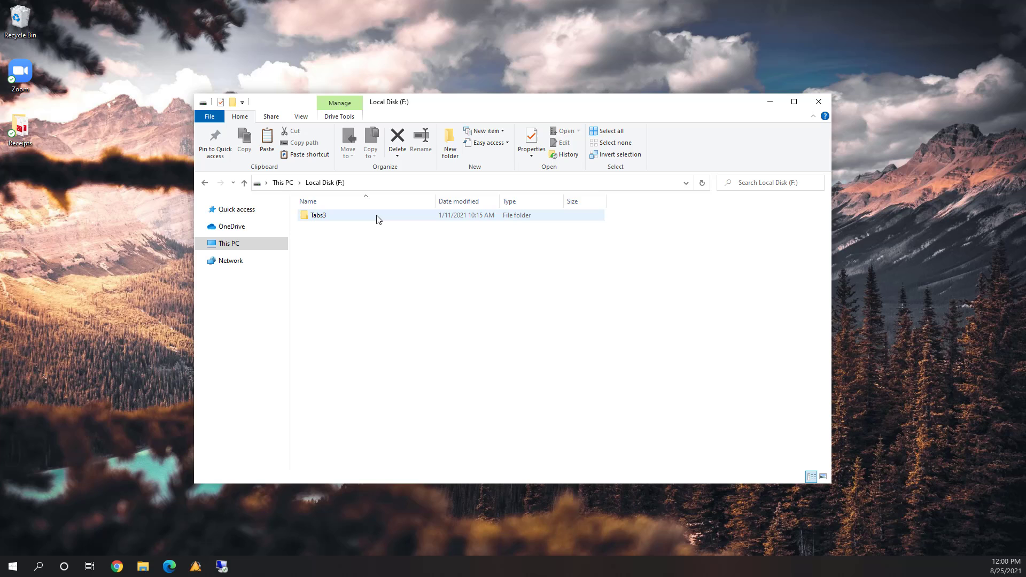
click(377, 215)
right_click(377, 215)
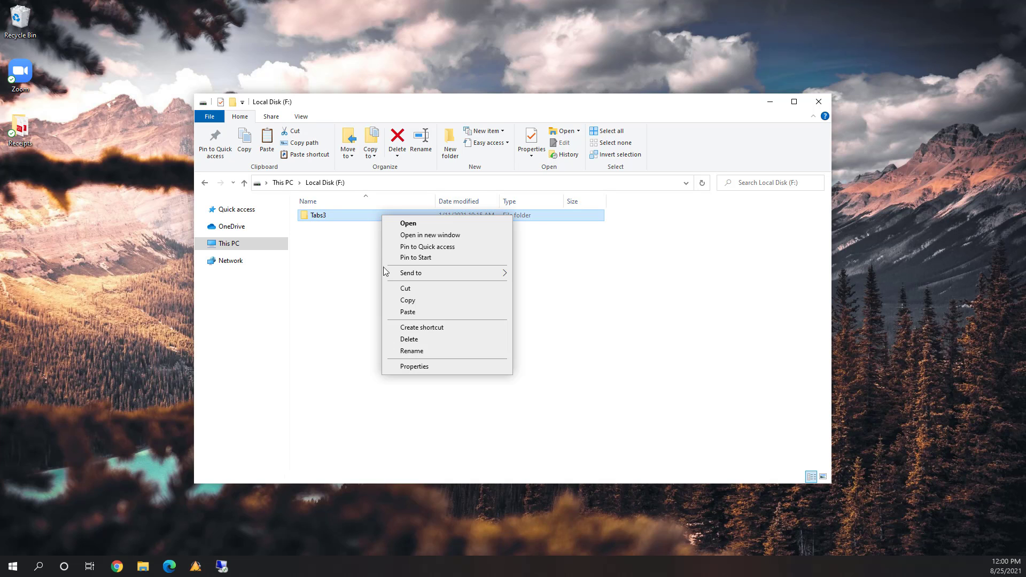
click(390, 303)
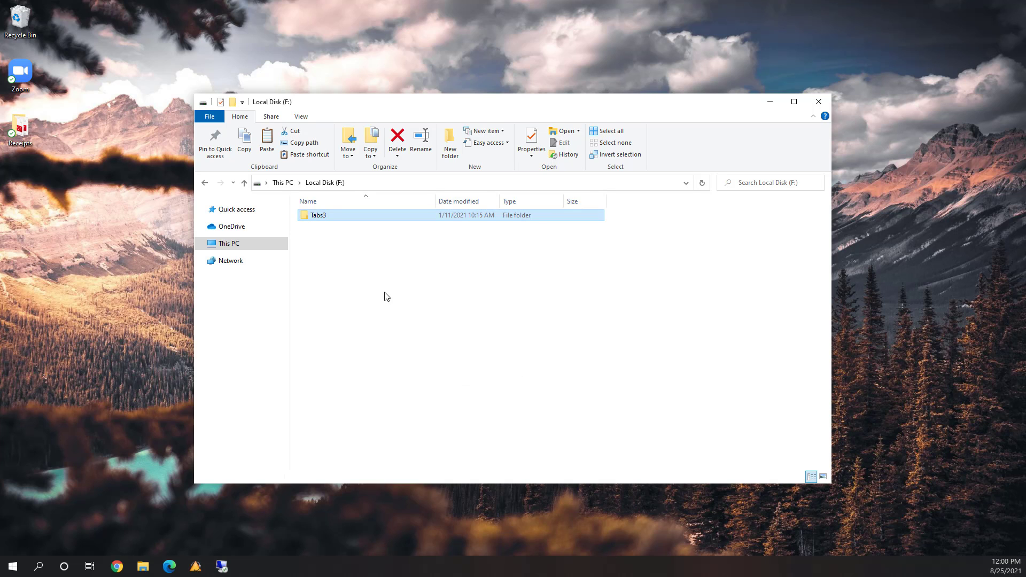
key(ctrl+v)
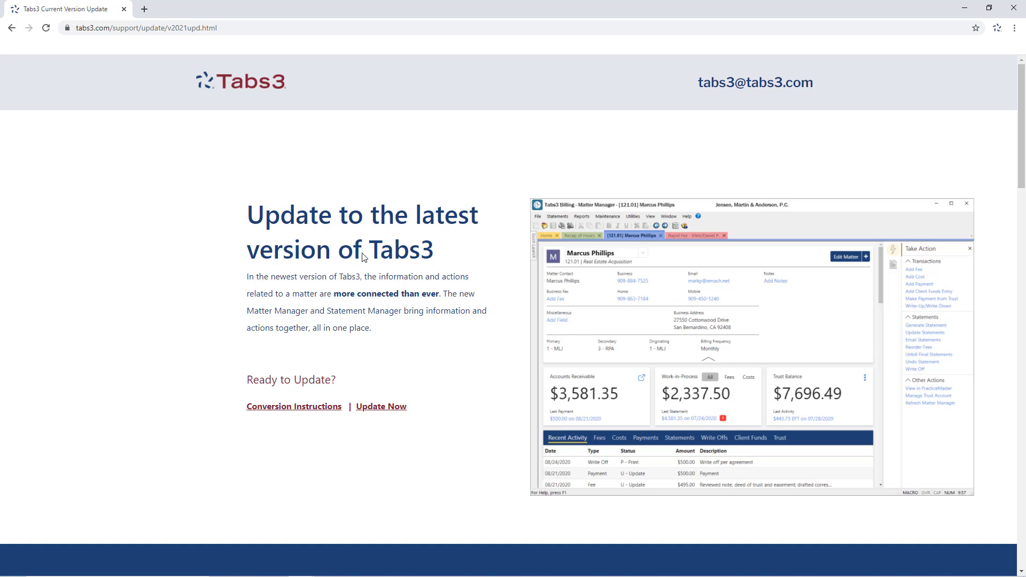
Step: Download the Version 2021 update installer from the Tabs3 Update Now form
click(384, 408)
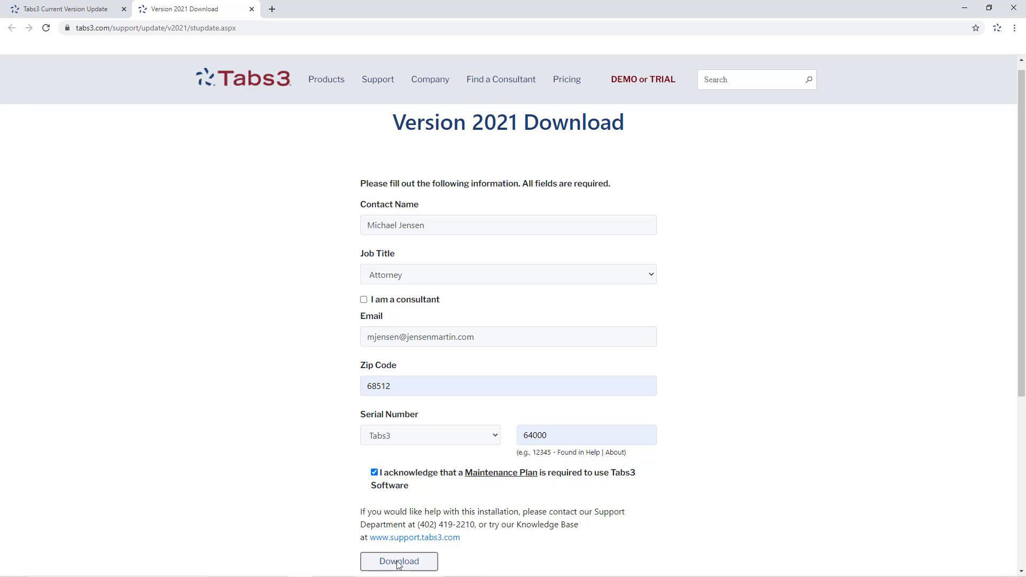
click(398, 561)
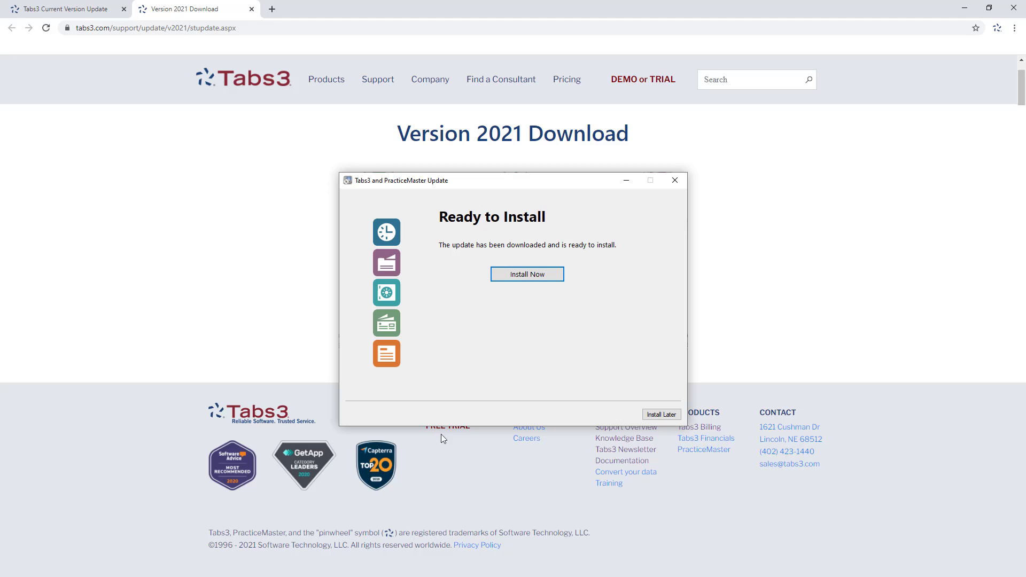
Step: Install Version 2021 into F:\Tabs3\ through the installation wizard
click(500, 274)
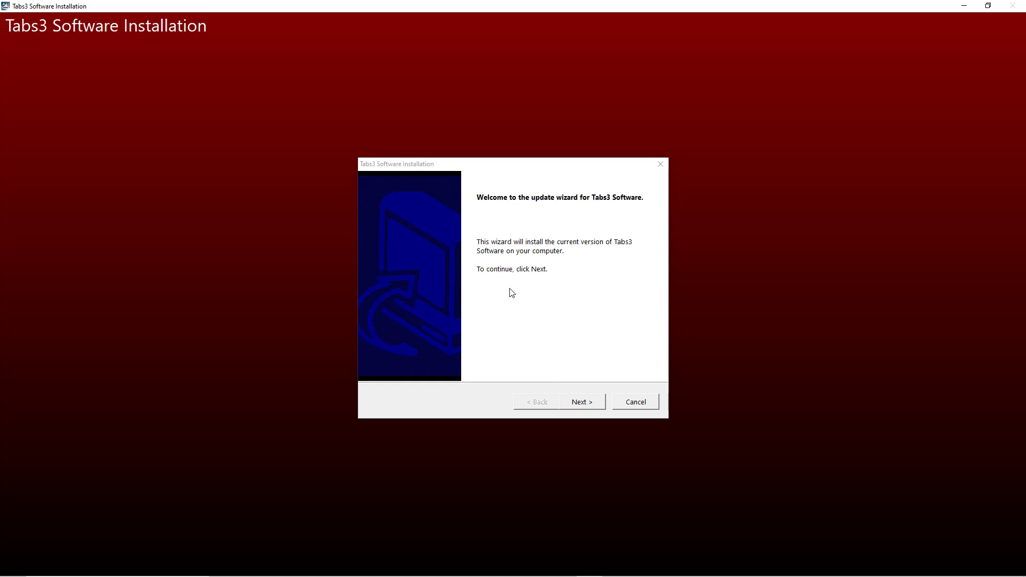
click(582, 402)
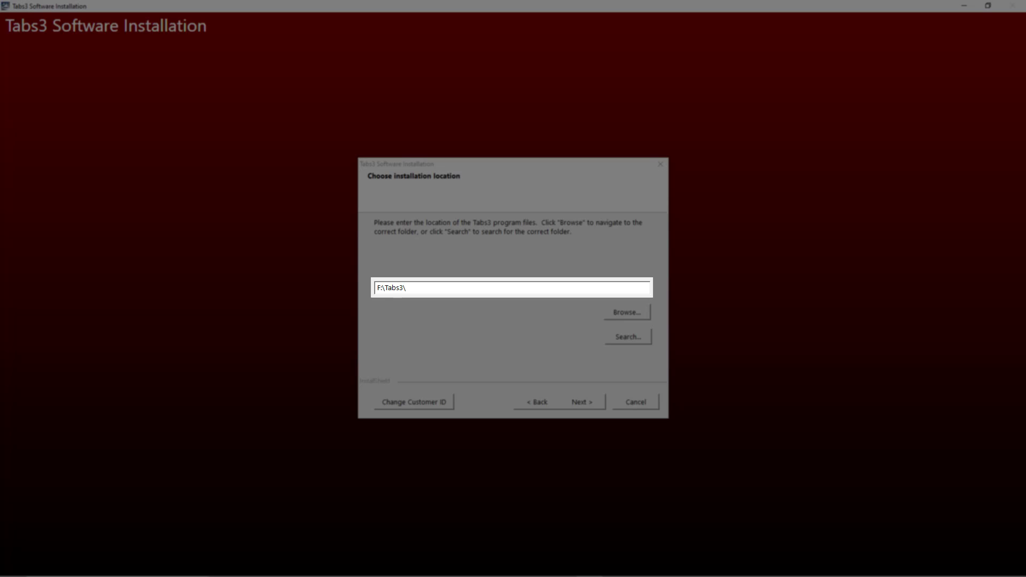
click(580, 402)
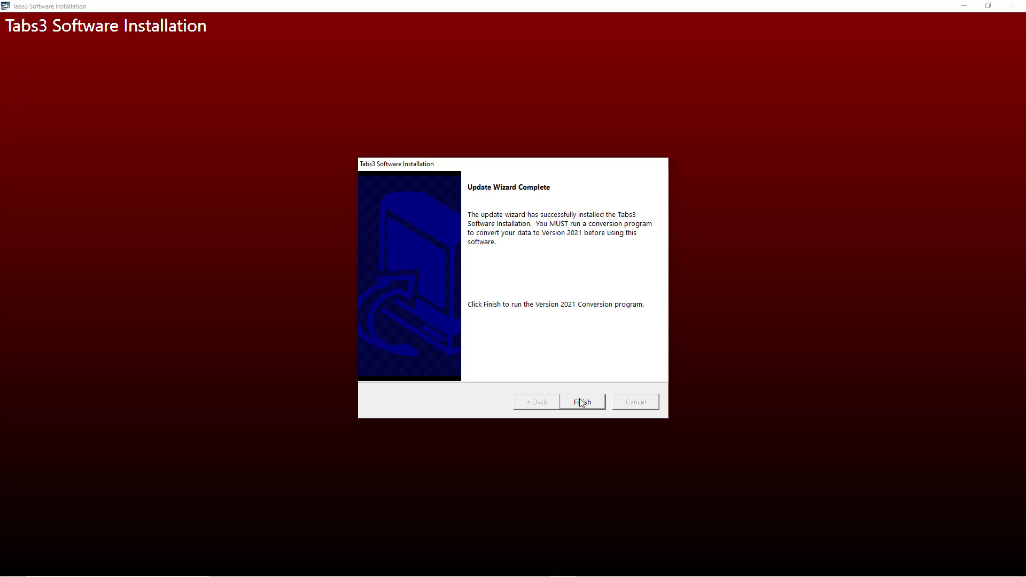
click(582, 402)
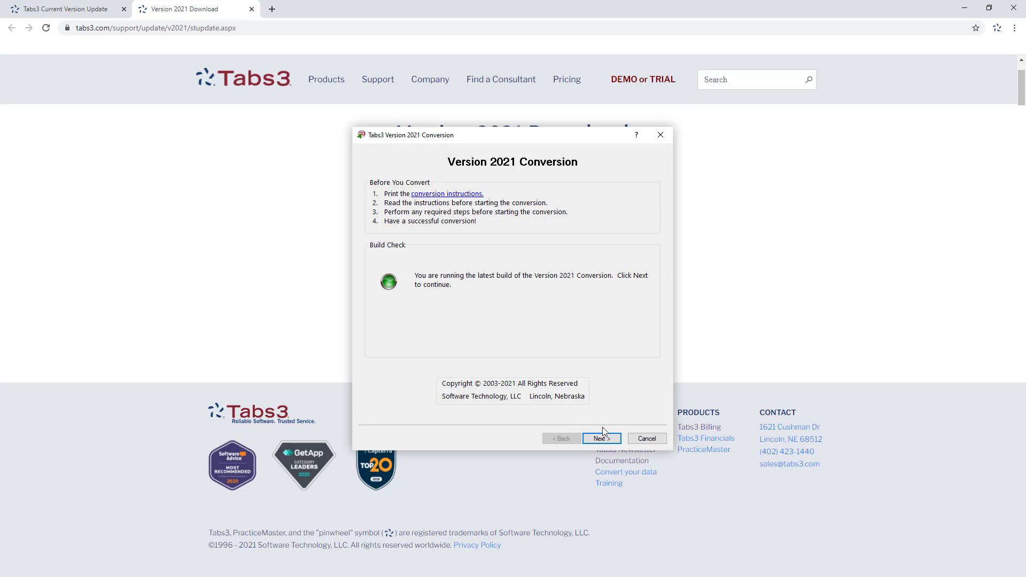
Step: Back up and convert the existing data to Version 2021 in the conversion wizard
click(610, 438)
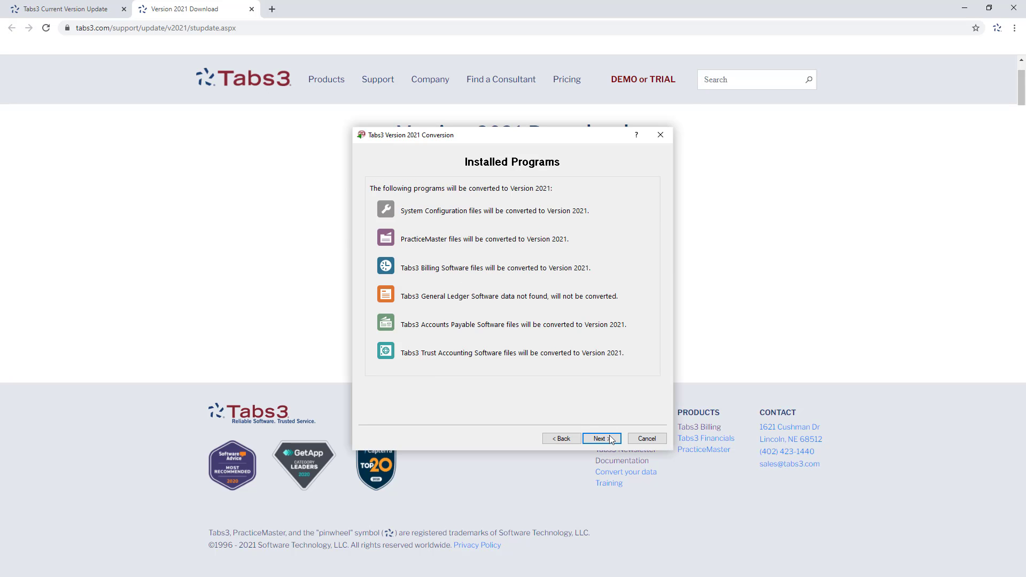
click(608, 439)
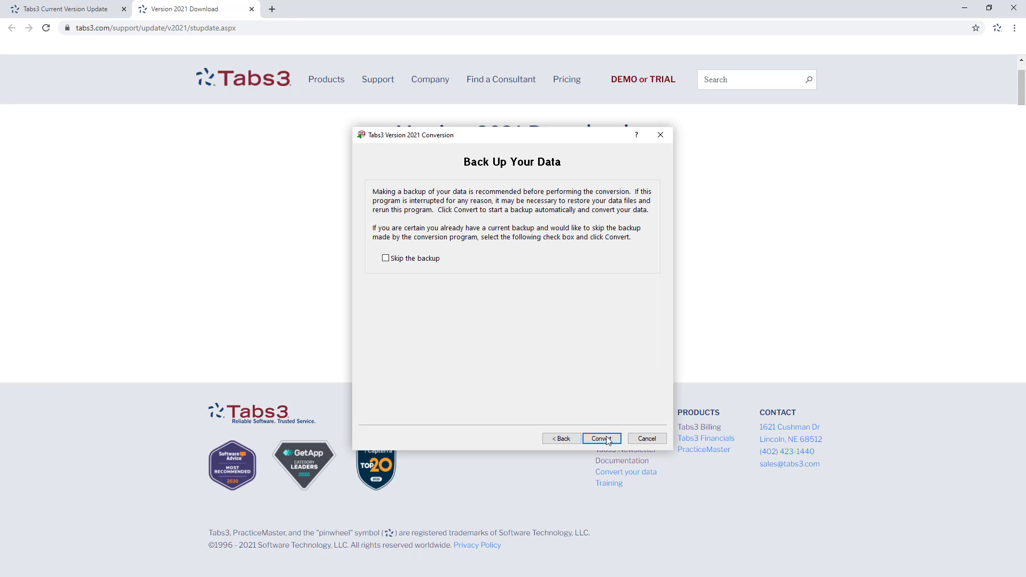
click(601, 438)
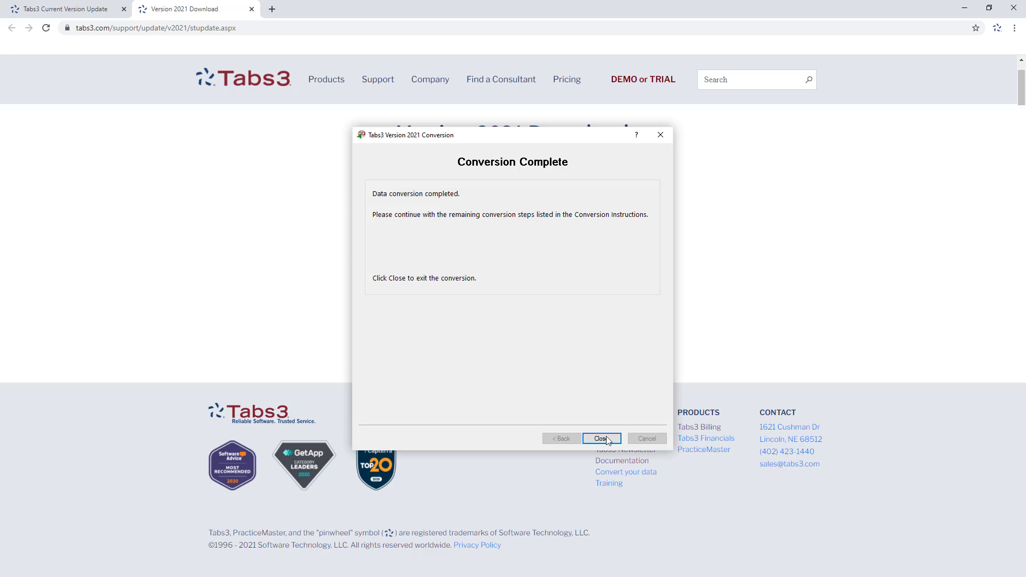
click(602, 438)
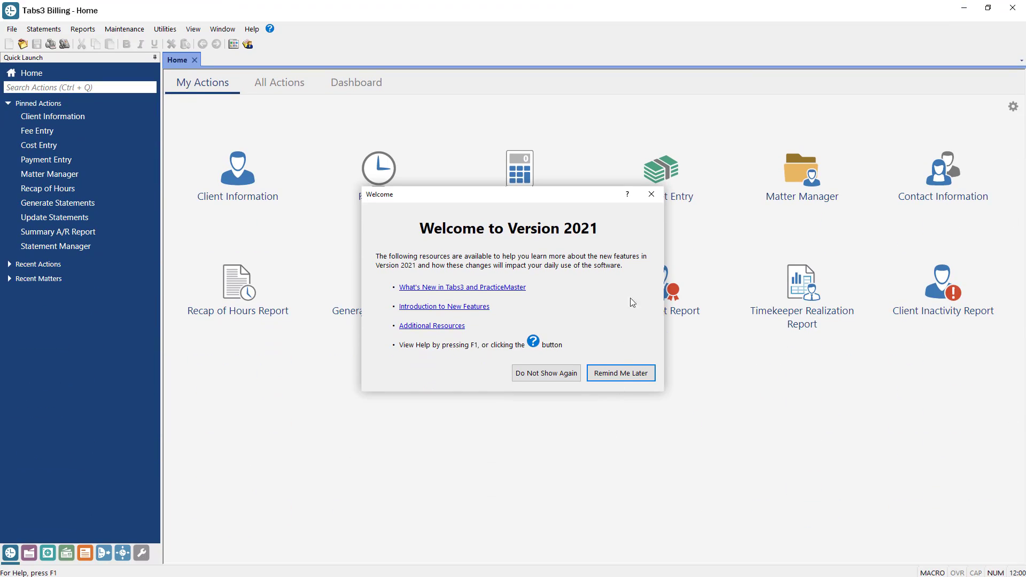
Step: Close the Welcome to Version 2021 dialog to reveal the Tabs3 Billing Home page
click(652, 195)
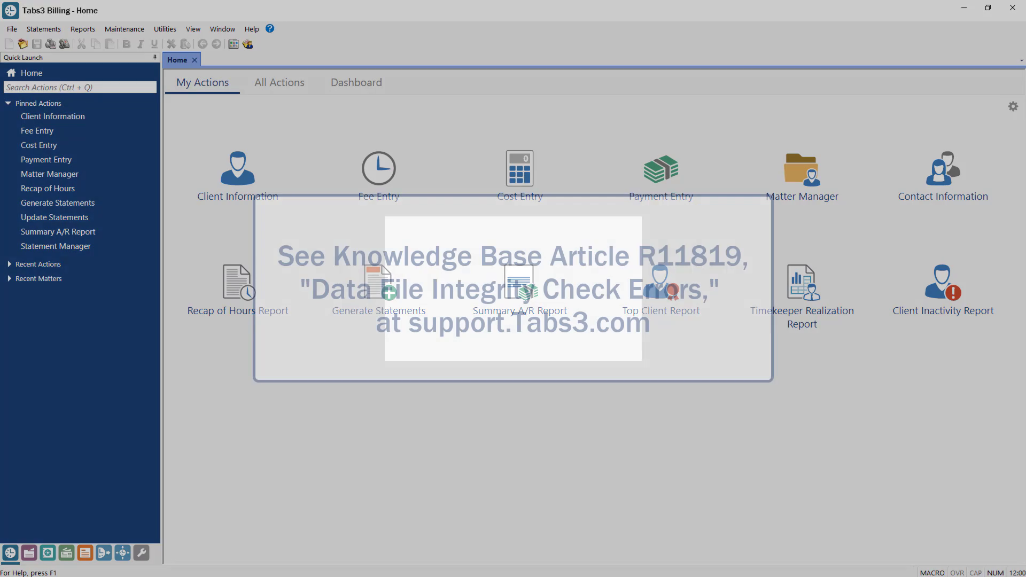